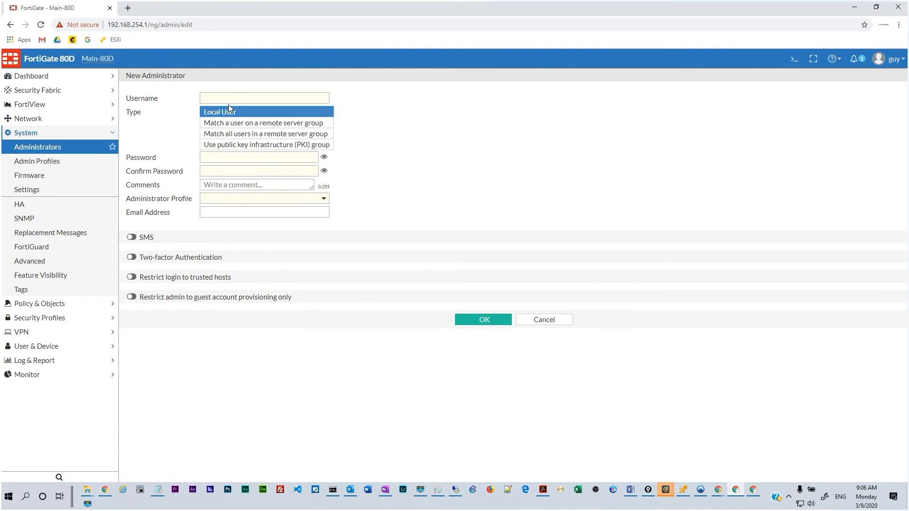
- Set the new local administrator's username to kbtrainings, enter and confirm the account password, and check both password entries
text(kbtrainings)
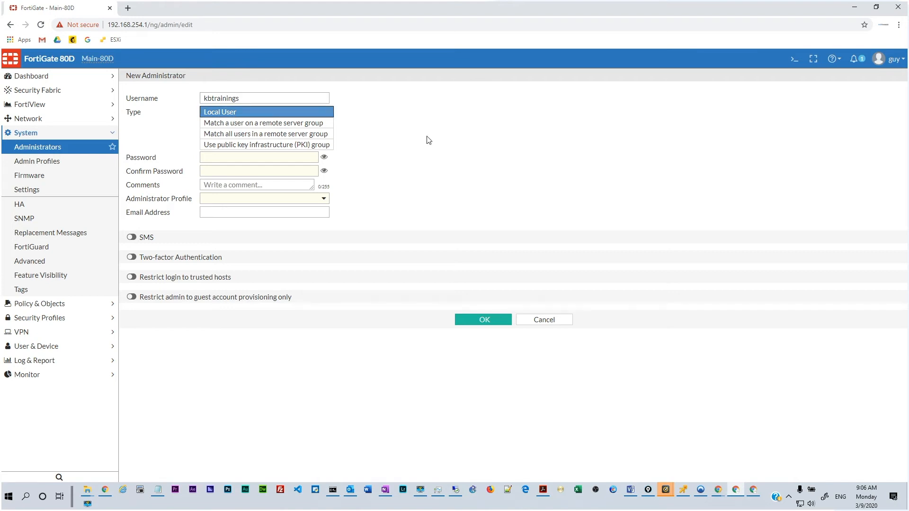
click(283, 157)
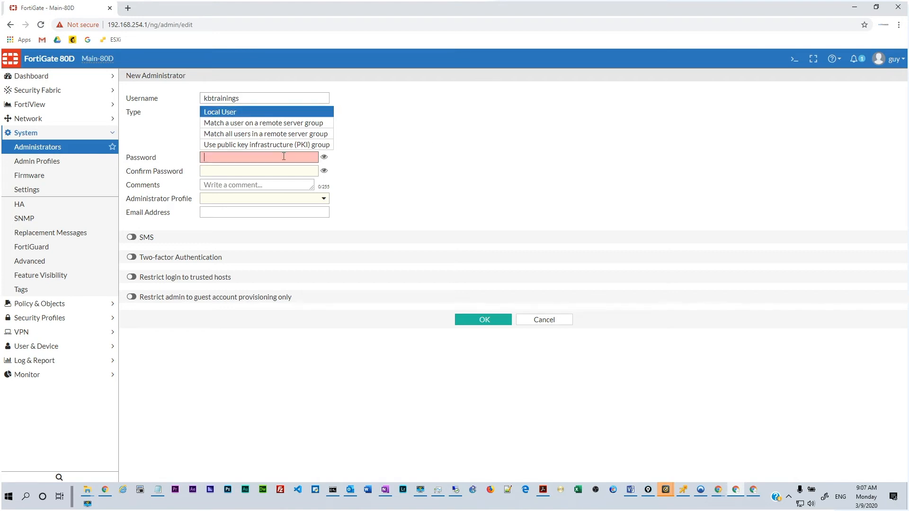
text(a•••••••••)
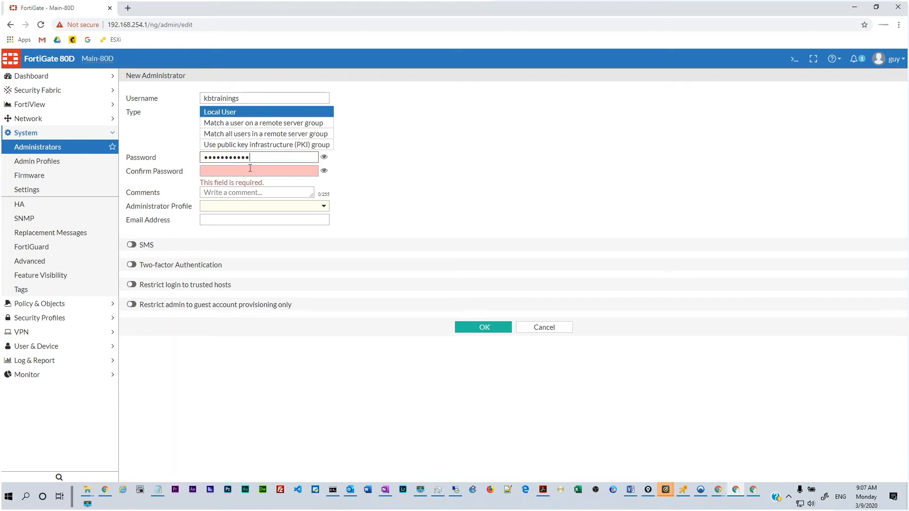
click(249, 170)
text(•••••••••••)
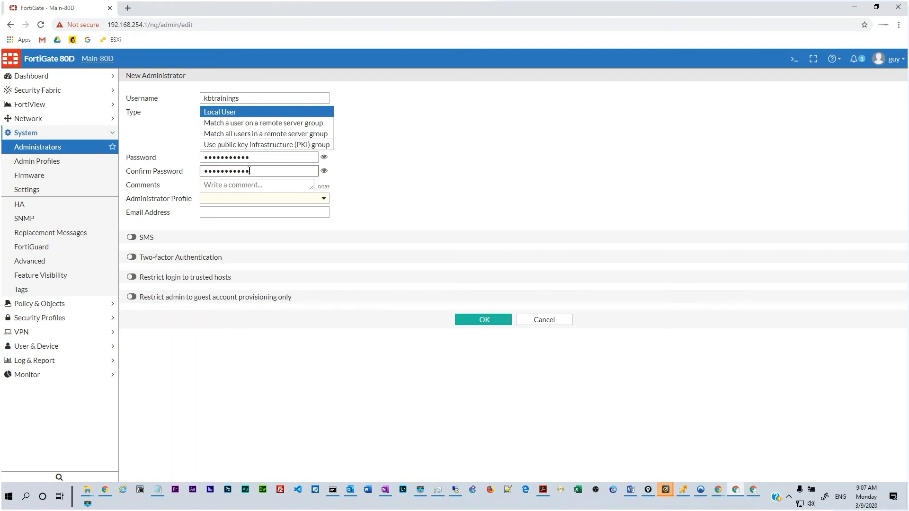
click(324, 157)
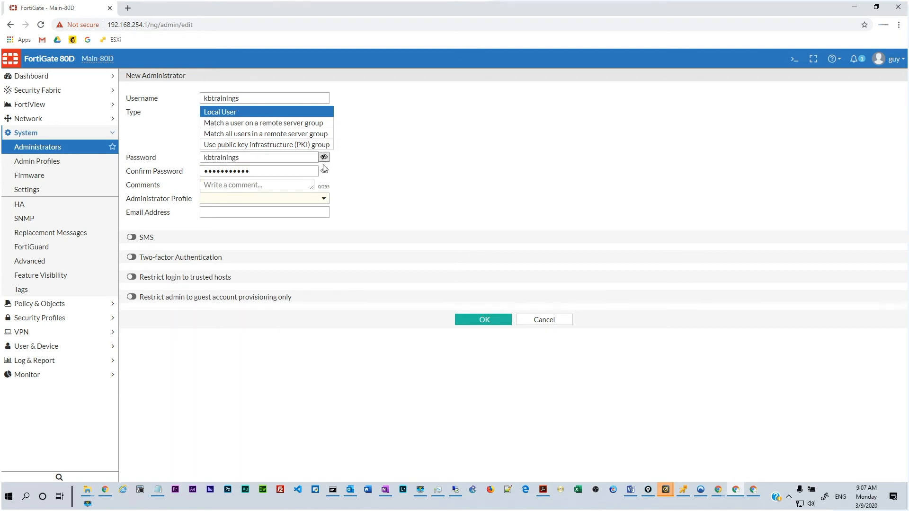
click(323, 172)
click(324, 159)
click(324, 172)
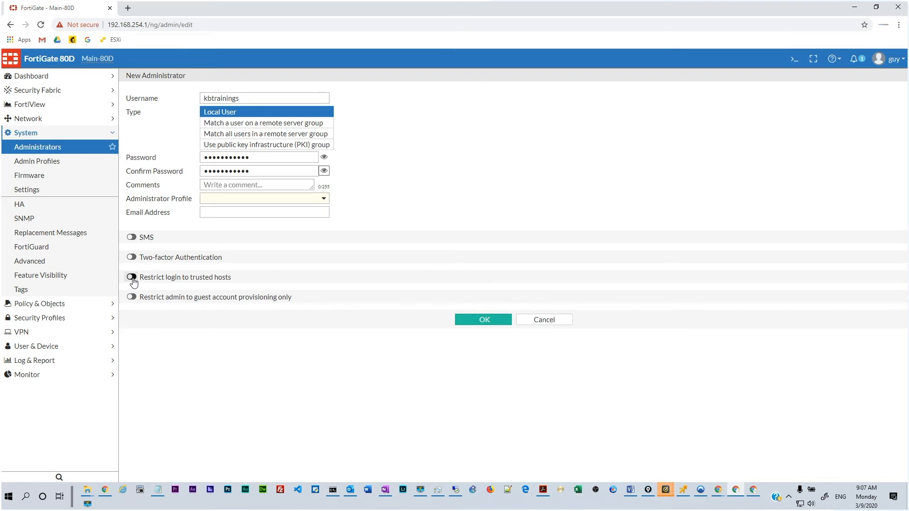
- Restrict the administrator's login to trusted host 192.168.254.0/24 and add an empty second trusted host entry
click(132, 278)
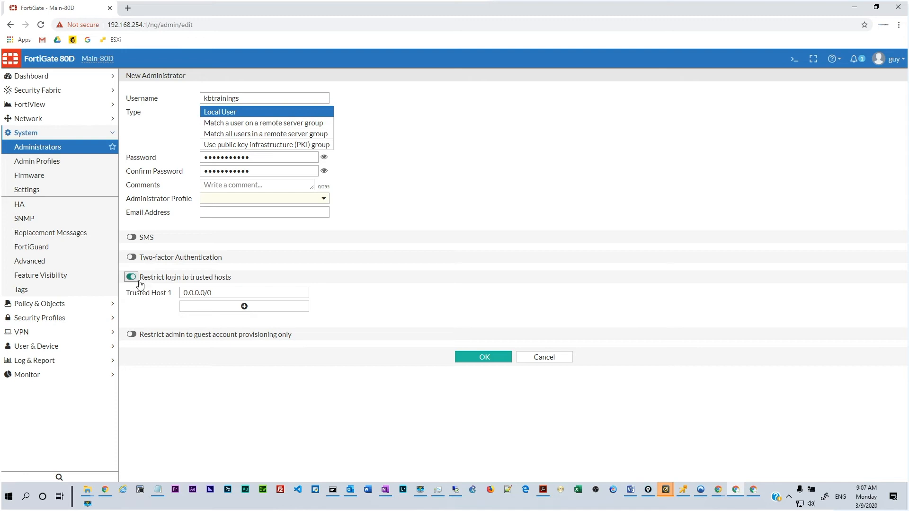
click(191, 293)
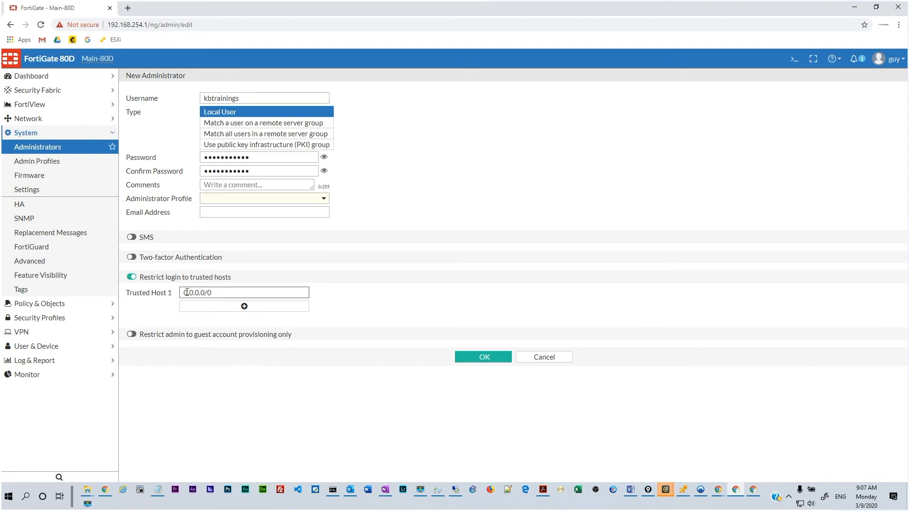
drag(184, 294, 238, 297)
text(192.168.254.0/24)
click(245, 306)
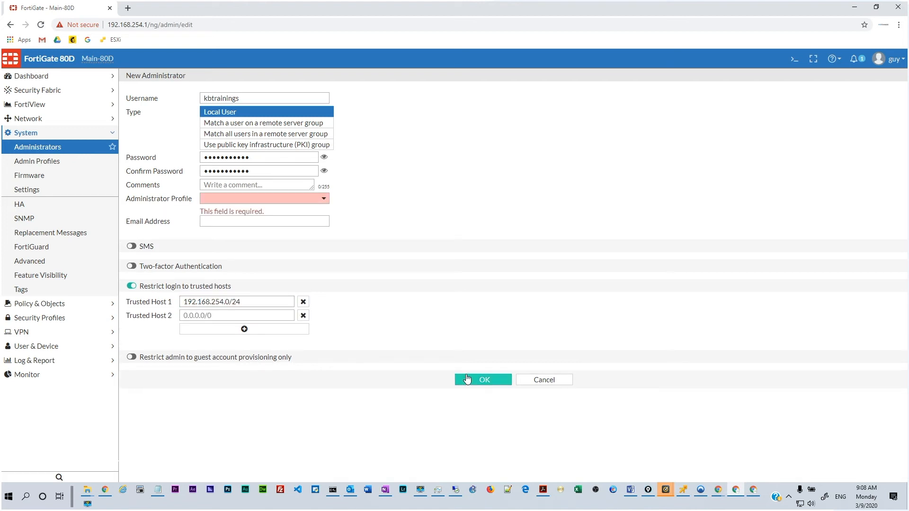
- Assign the super_admin profile to the new administrator and save the account
click(252, 198)
click(241, 225)
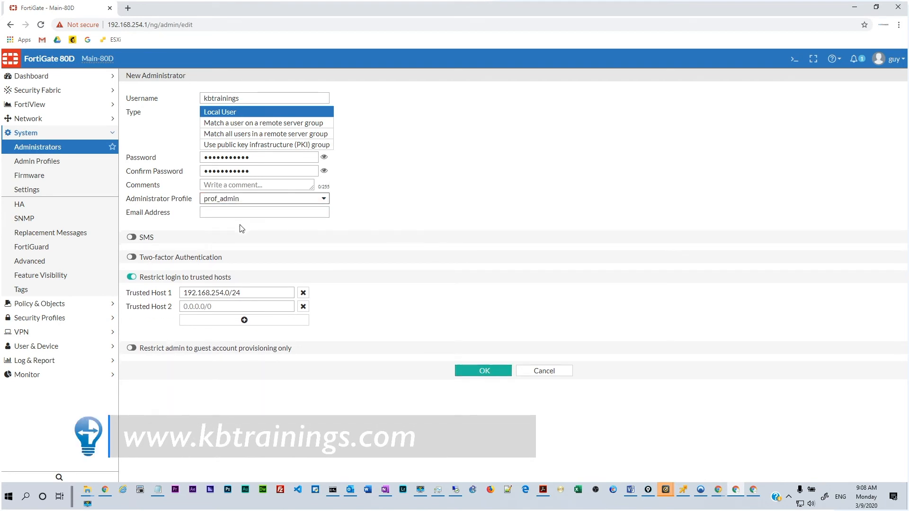
click(242, 201)
click(233, 238)
click(479, 369)
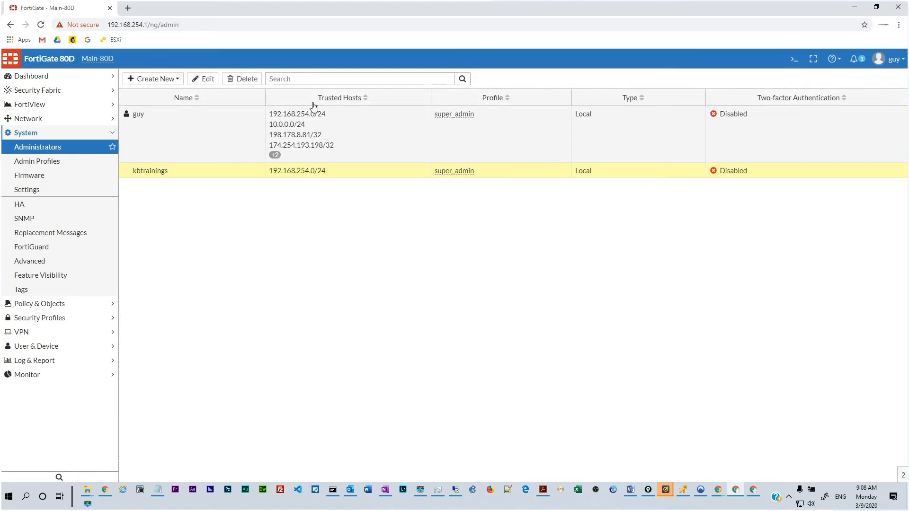
- Log out of the current administrator session and log in as kbtrainings with the account password
click(883, 64)
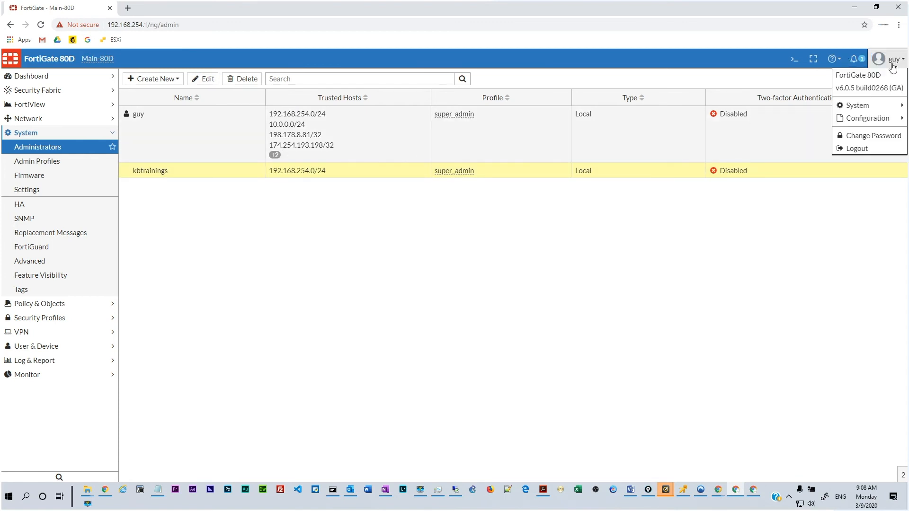
click(855, 149)
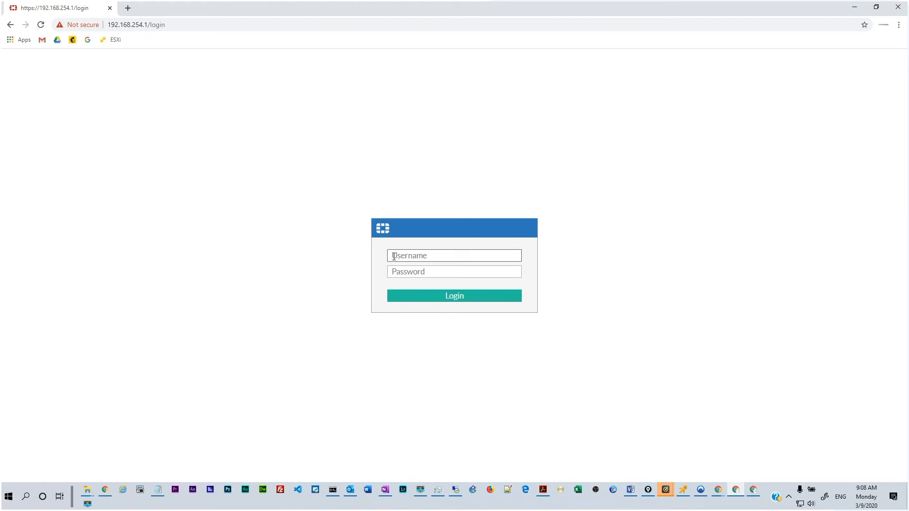
text(kbtrainings)
key(Tab)
text(***********)
key(Return)
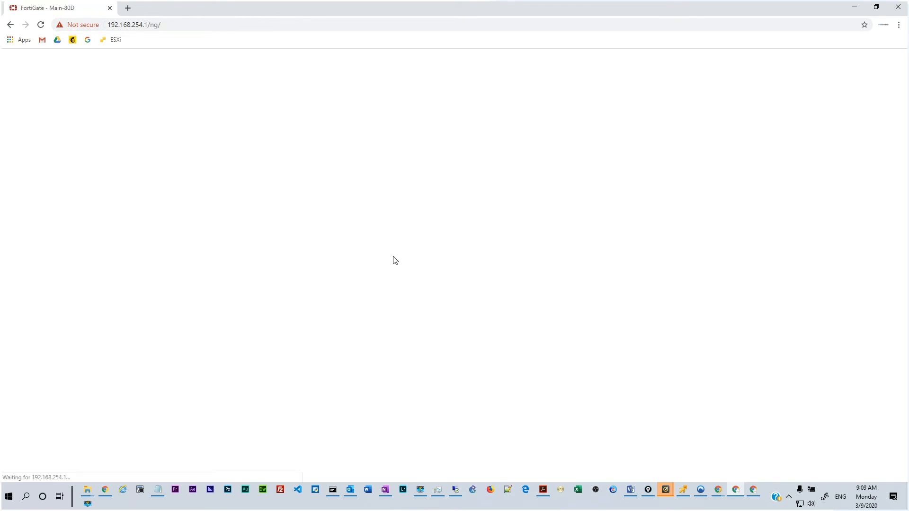
- Switch to Remote Desktop and connect to 10.0.0.3 with the KBtrainings account's password
click(455, 490)
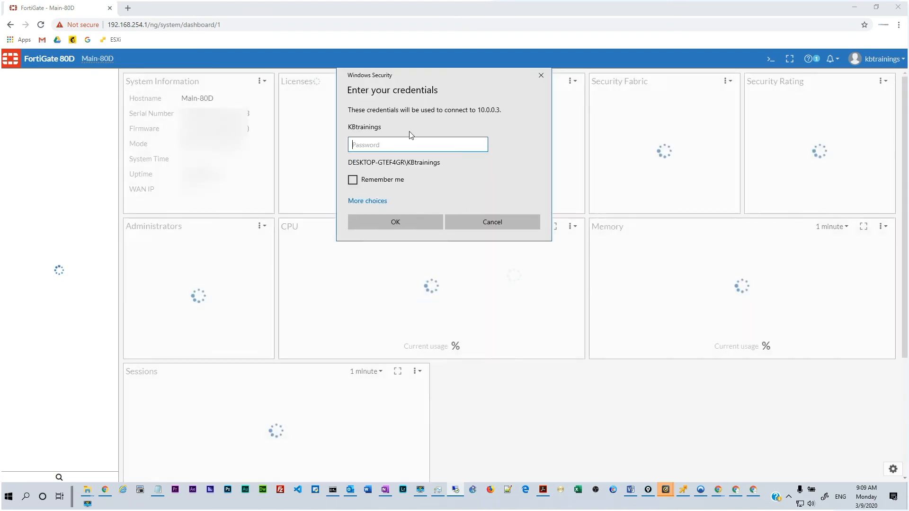
text(******)
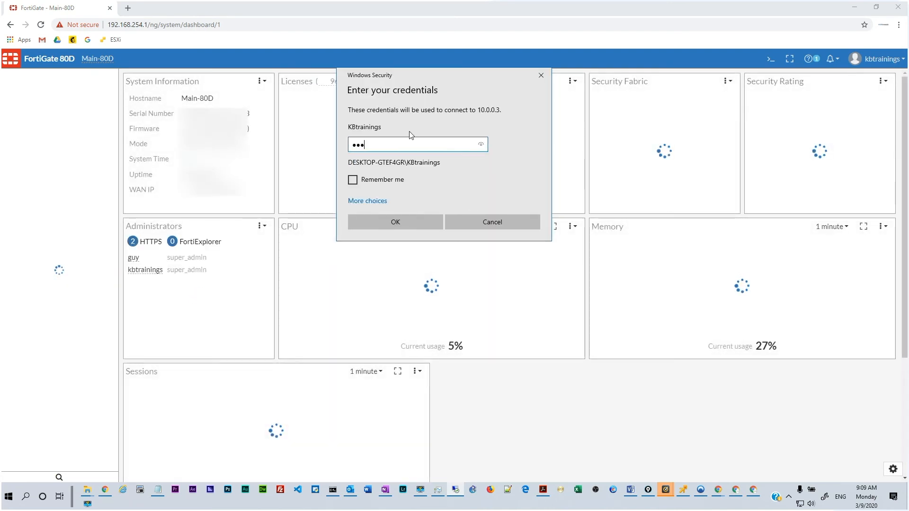
text(*****)
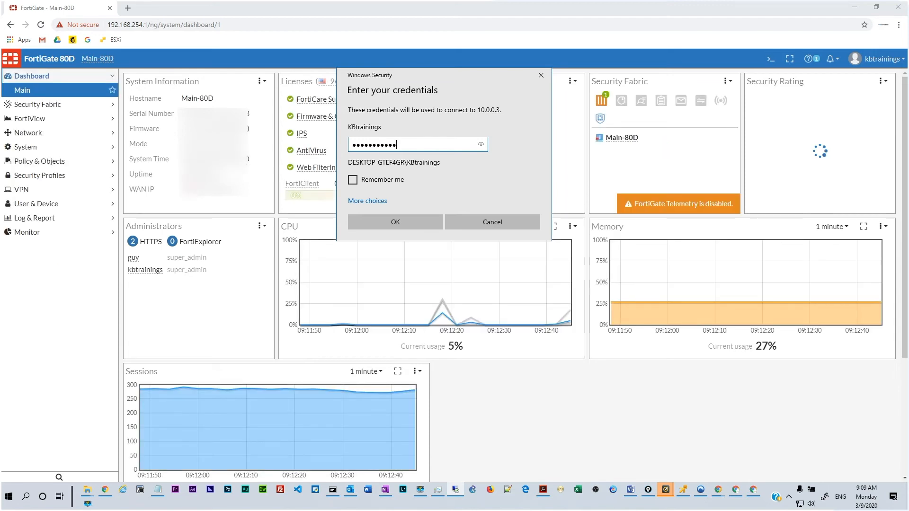
click(408, 224)
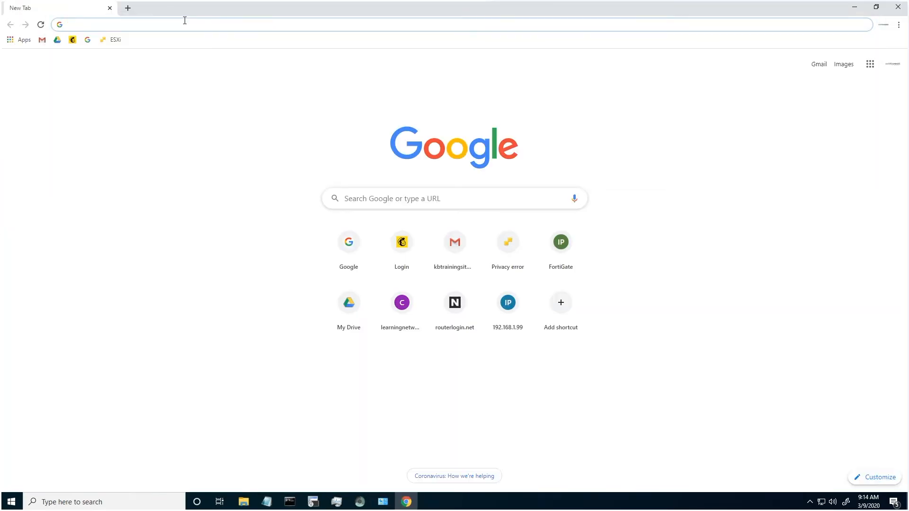
- Open 192.168.254.1 in the remote machine's browser and proceed past the certificate warning to the login page
text(192.168.)
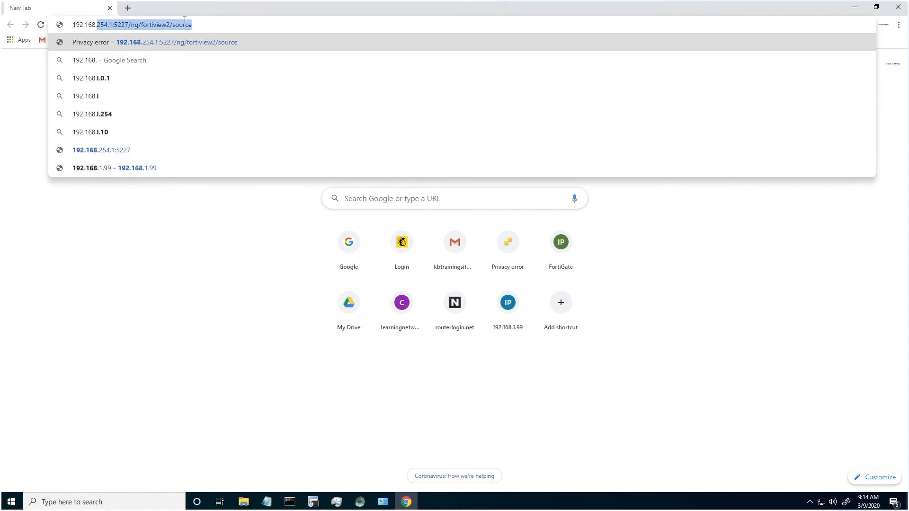
text(254.1)
key(Return)
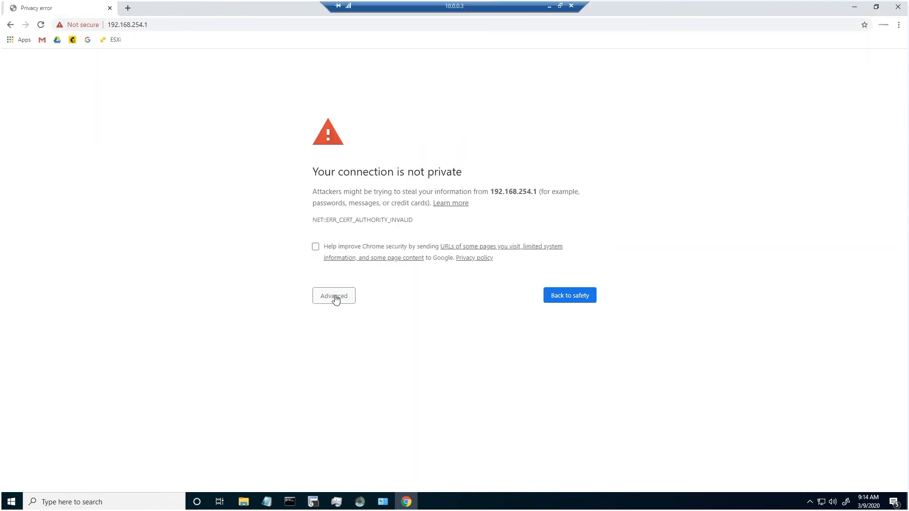
click(334, 297)
click(351, 369)
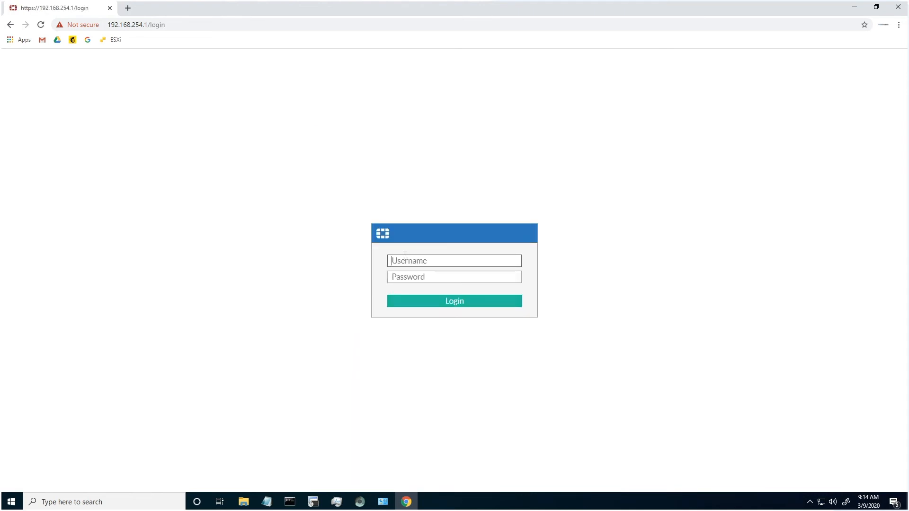
- Try to log in to the firewall from the remote machine as kbtrainings with the account password
text(kbtrainings)
key(Tab)
text(•)
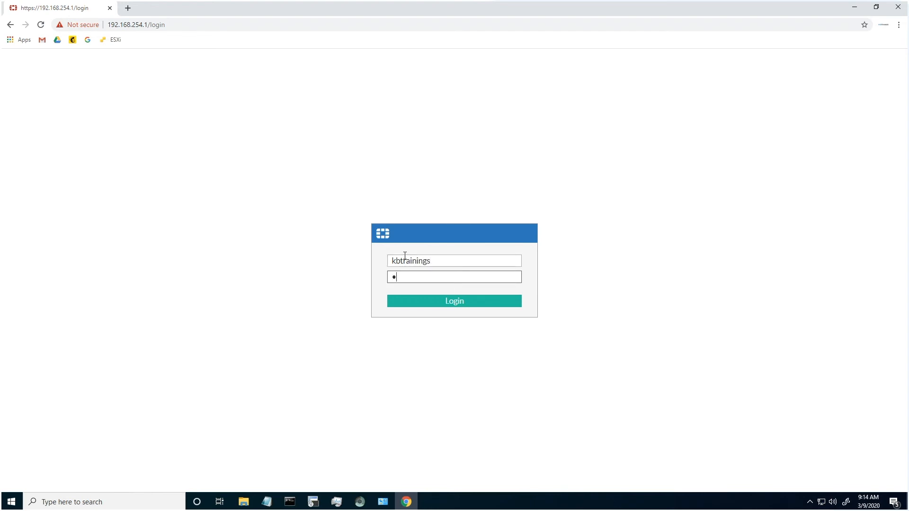
text(•••••••••••)
key(Return)
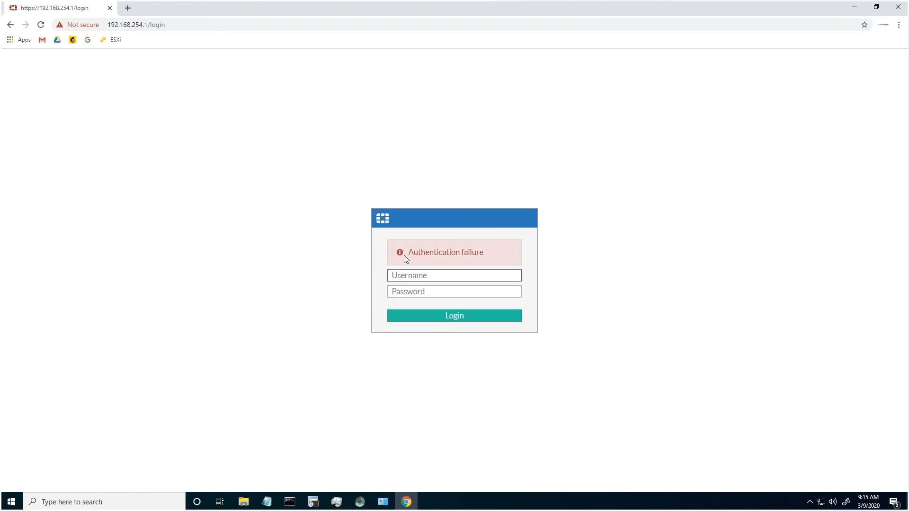
- Minimize the remote session and examine the latest kbtrainings login entries in the local FortiGate session's System Events log
mouse_move(461, 4)
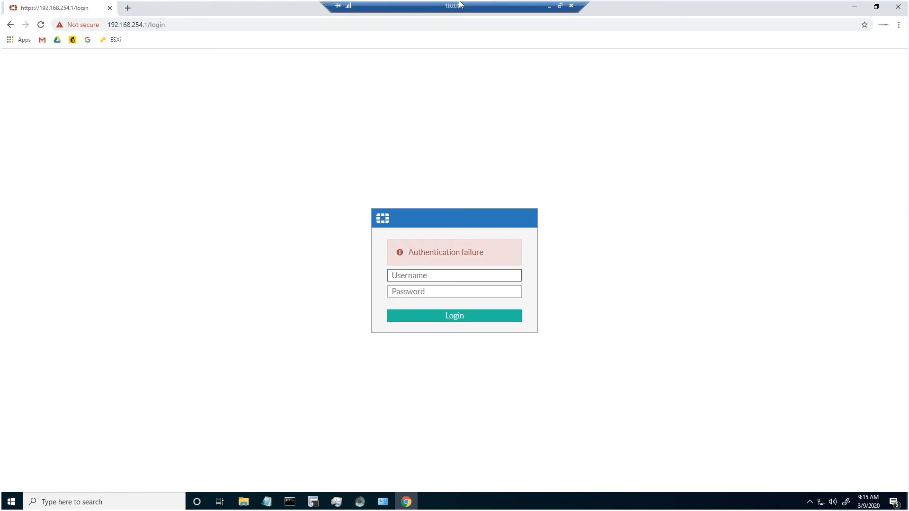
click(549, 5)
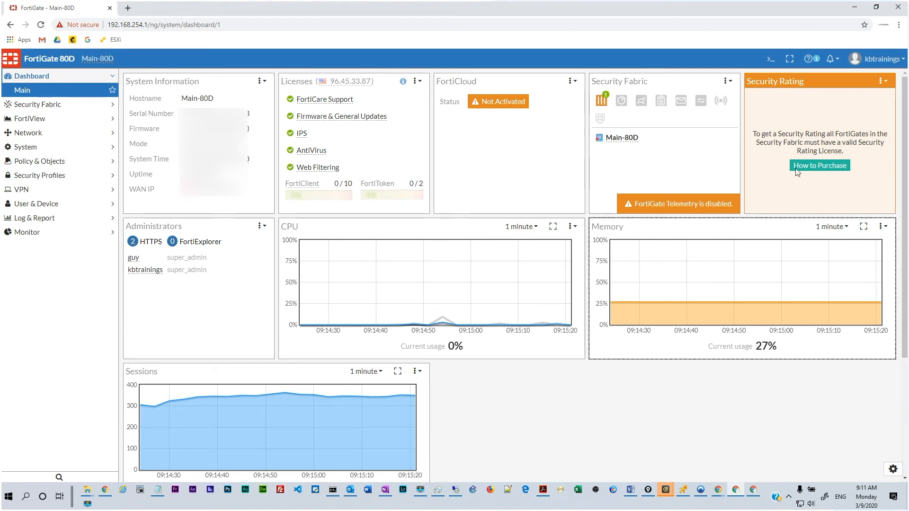
click(20, 218)
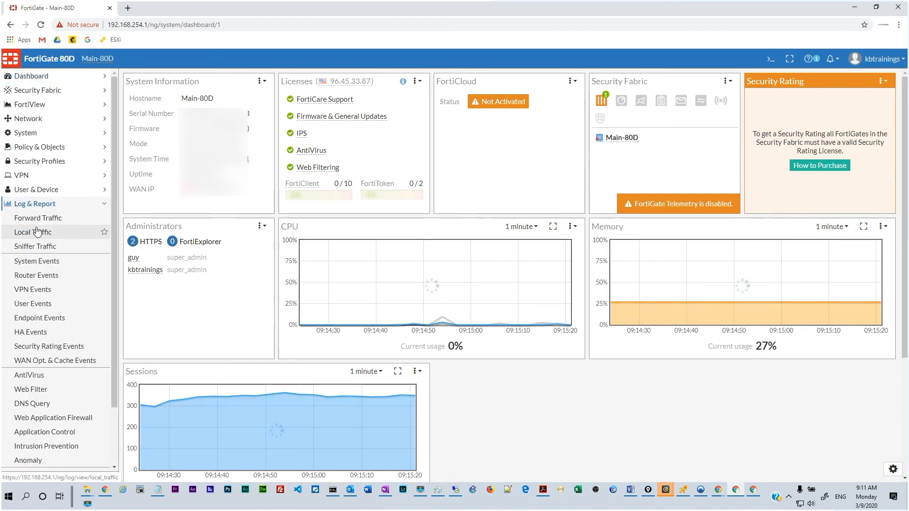
click(40, 268)
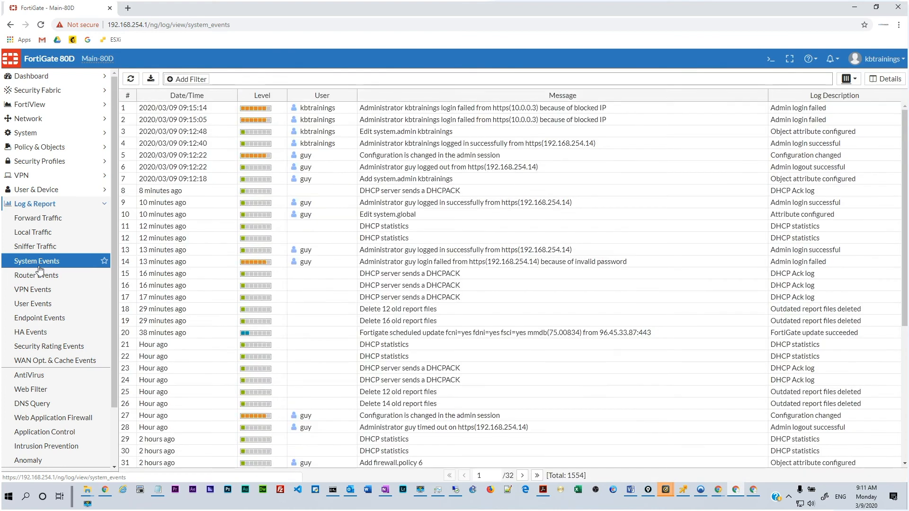
click(334, 110)
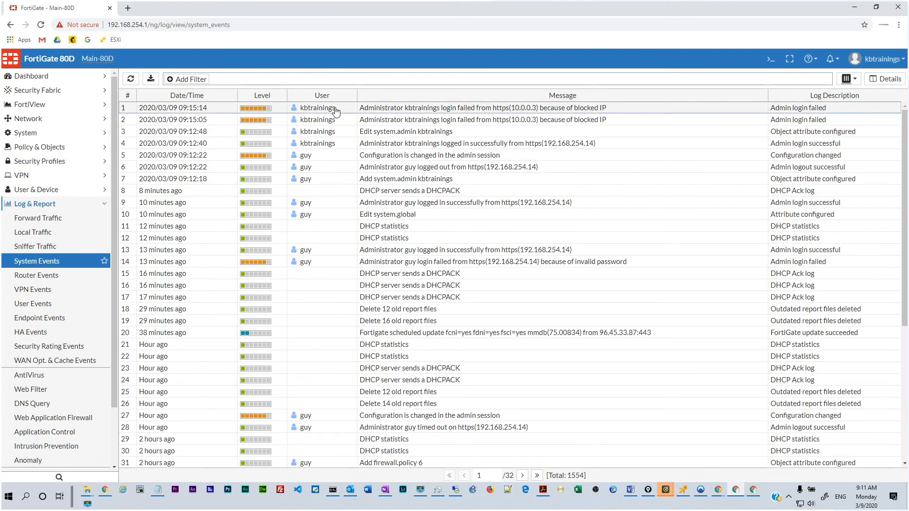
click(329, 121)
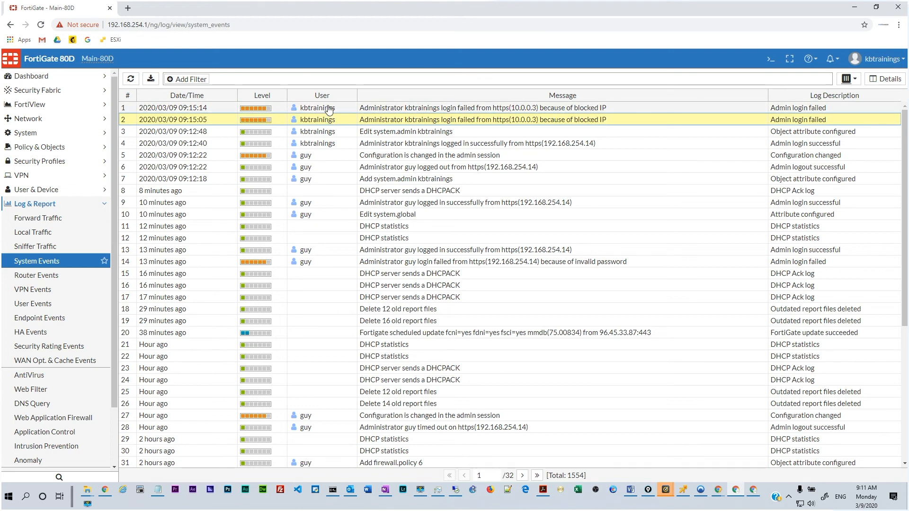
click(545, 109)
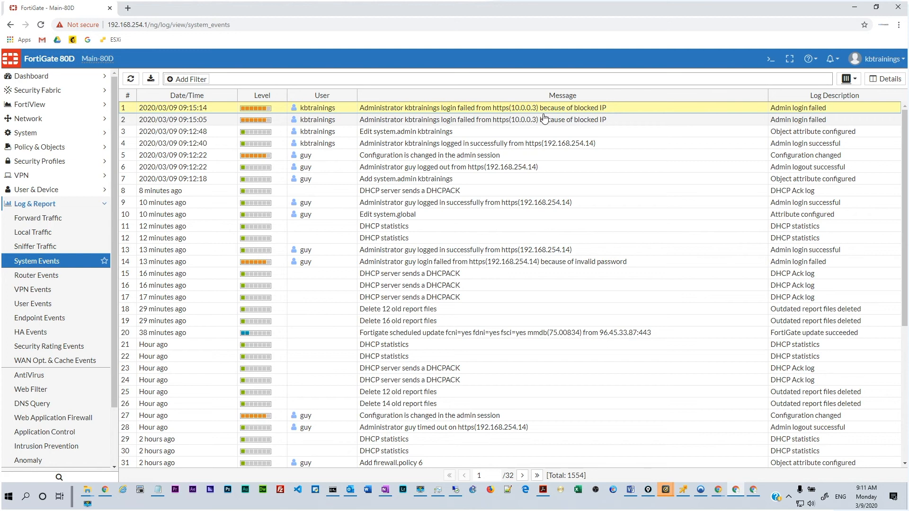
click(511, 123)
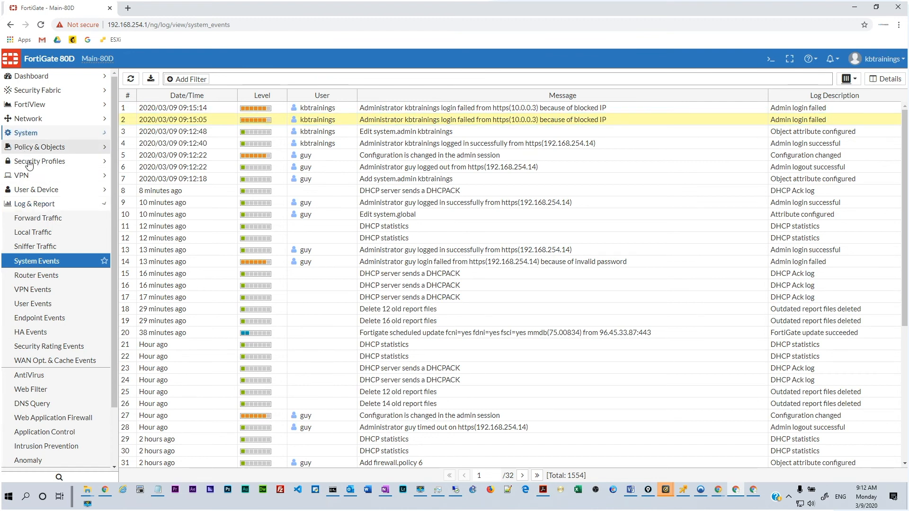
- Add 10.0.0.3/32 as Trusted Host 2 for the kbtrainings administrator and save the account
click(25, 134)
click(30, 151)
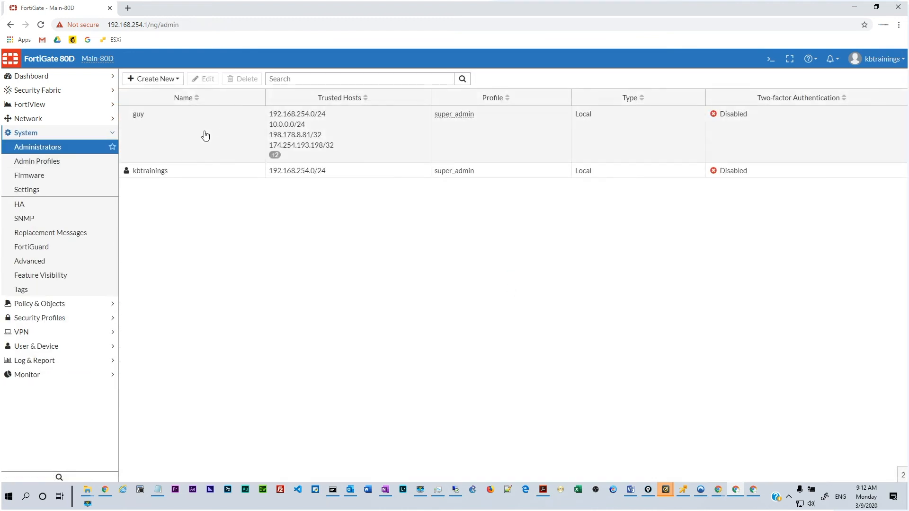
click(214, 175)
double_click(215, 175)
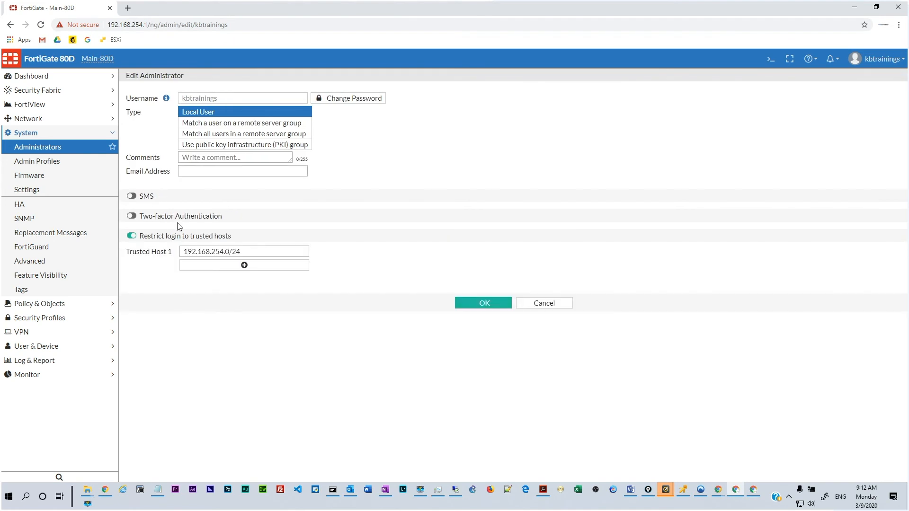
click(221, 267)
text(10.0.0.3)
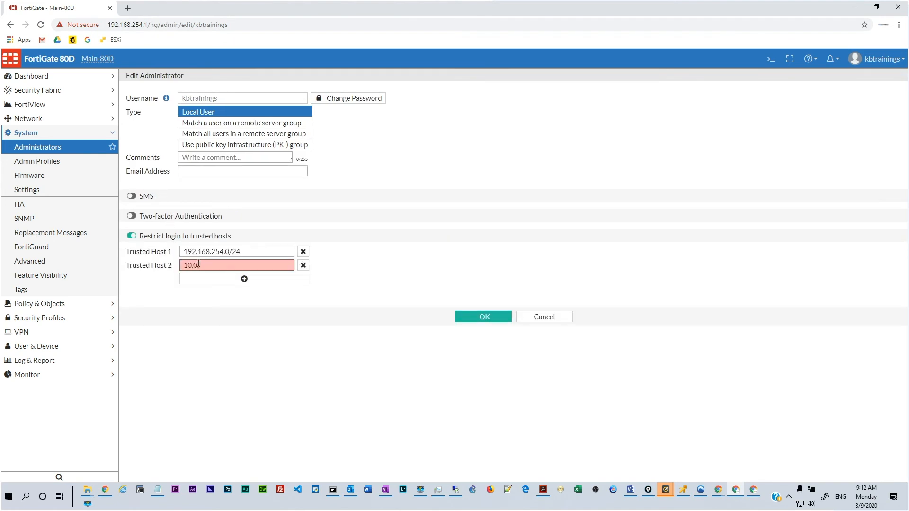
text(/32)
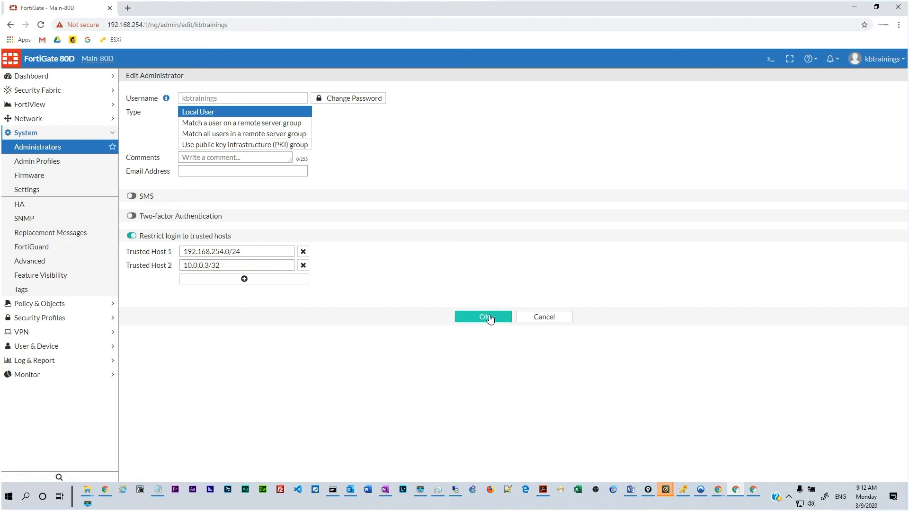
click(487, 318)
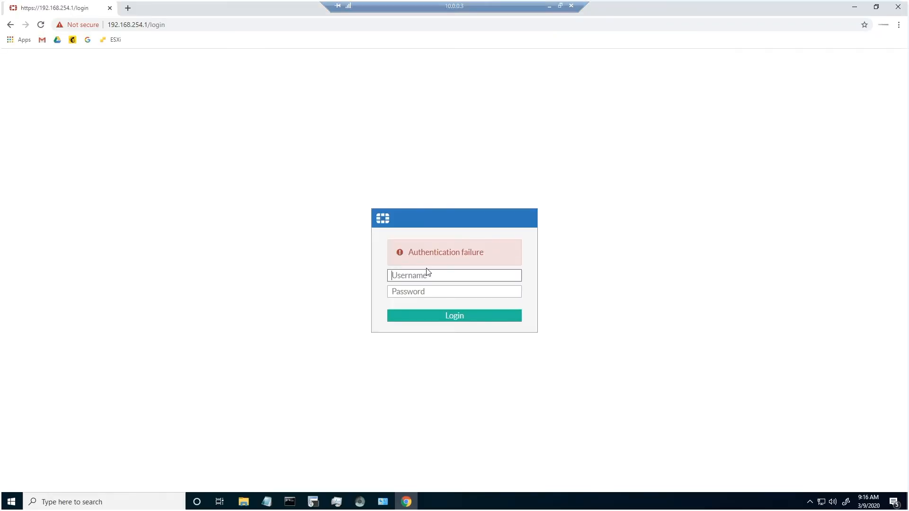
- Log in to the firewall from the 10.0.0.3 remote session as kbtrainings with the account password
text(kbtrainings)
key(Tab)
text(***********)
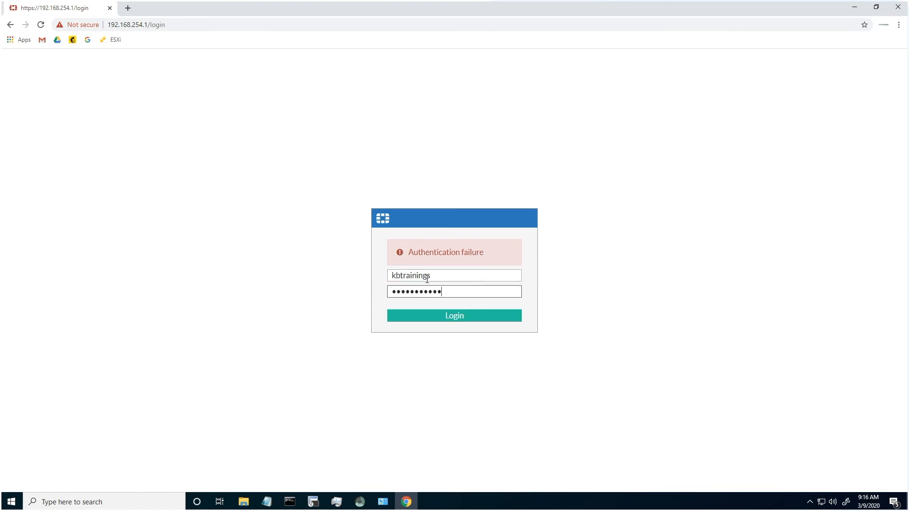
key(Return)
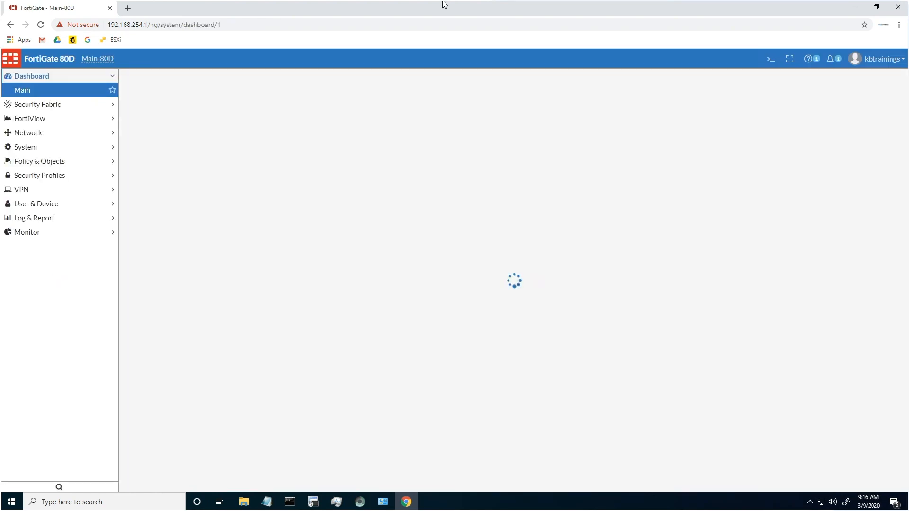
- Return to the local FortiGate session and examine the newest kbtrainings login entry in the System Events log
mouse_move(459, 3)
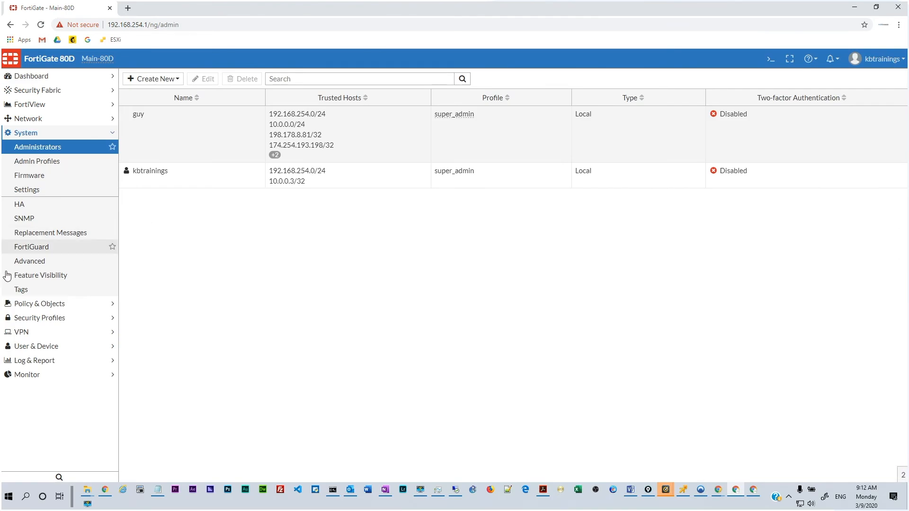
click(35, 321)
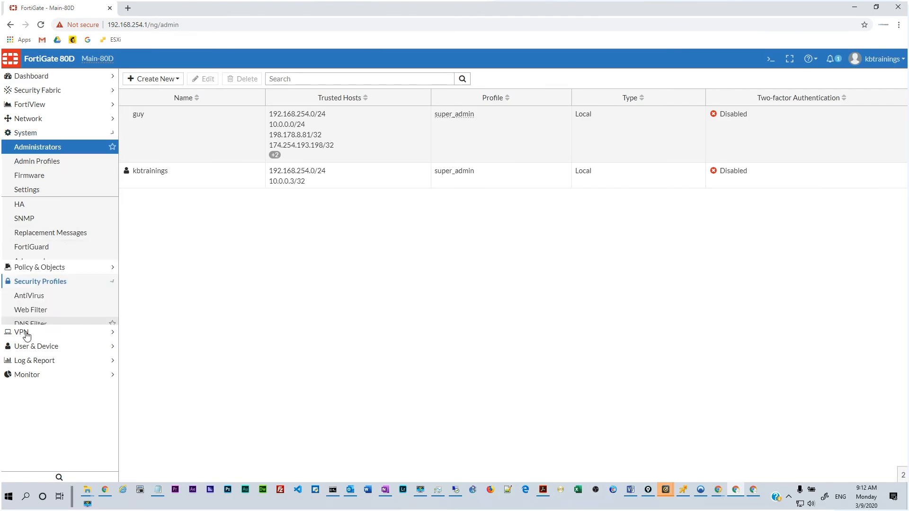
click(35, 358)
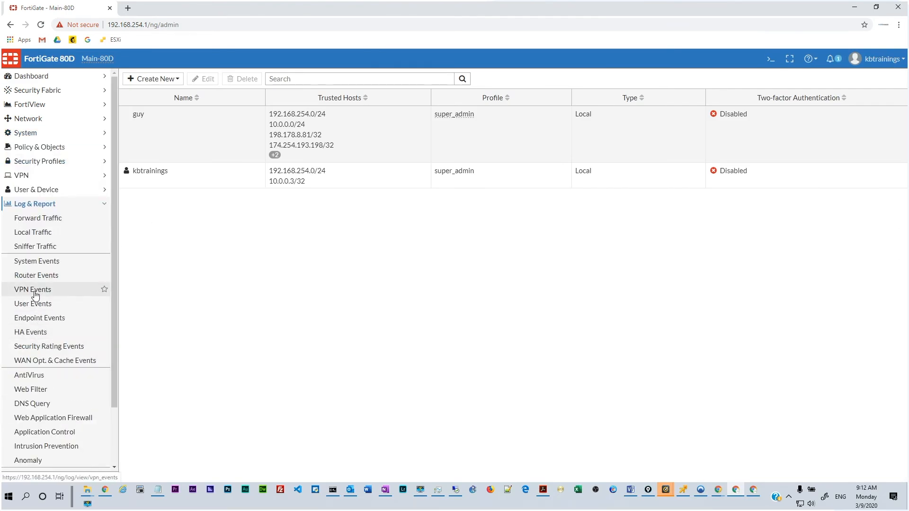
click(75, 259)
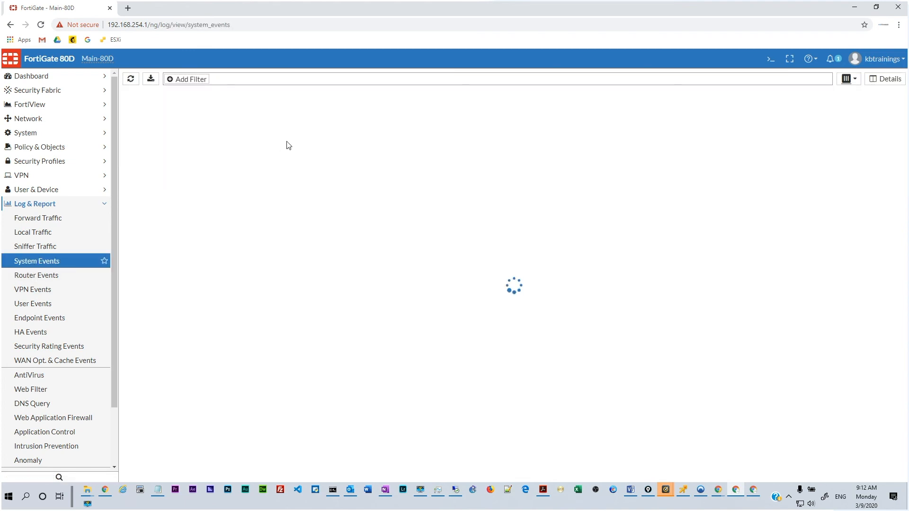
click(386, 112)
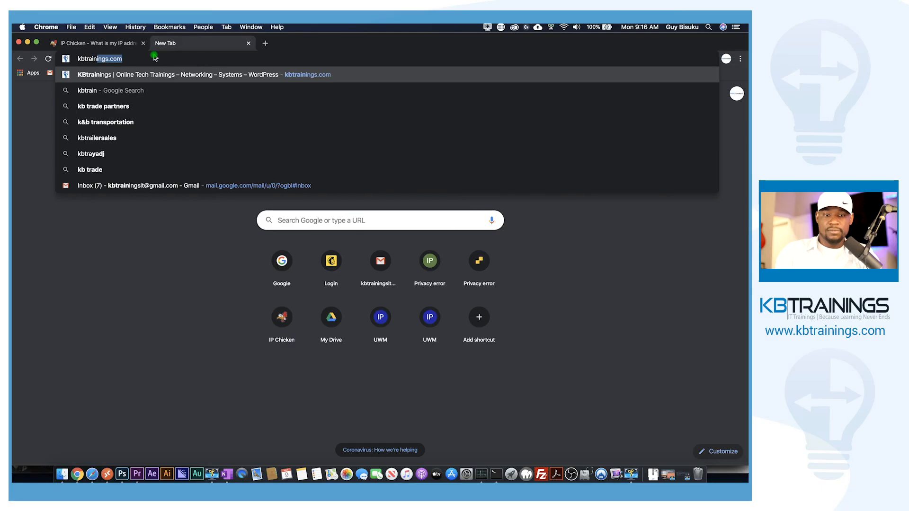
- Try to open the firewall at kbtrainings.bisuku.net in a new tab of Chrome on the external Mac
text(ing)
key(Delete)
text(s.)
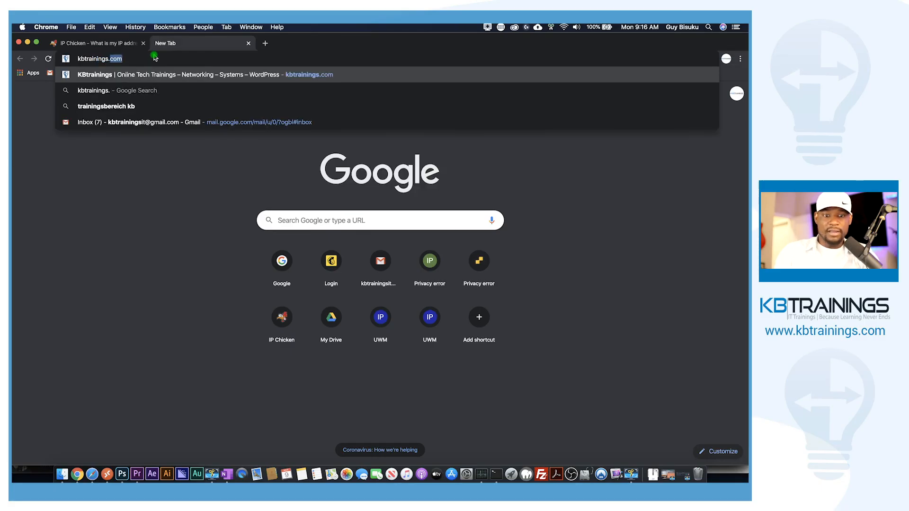
text(bi)
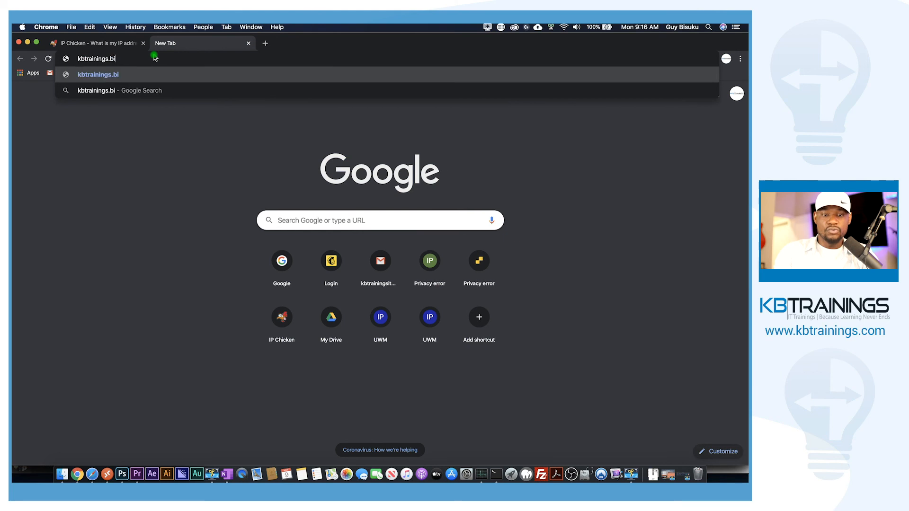
text(suku.net)
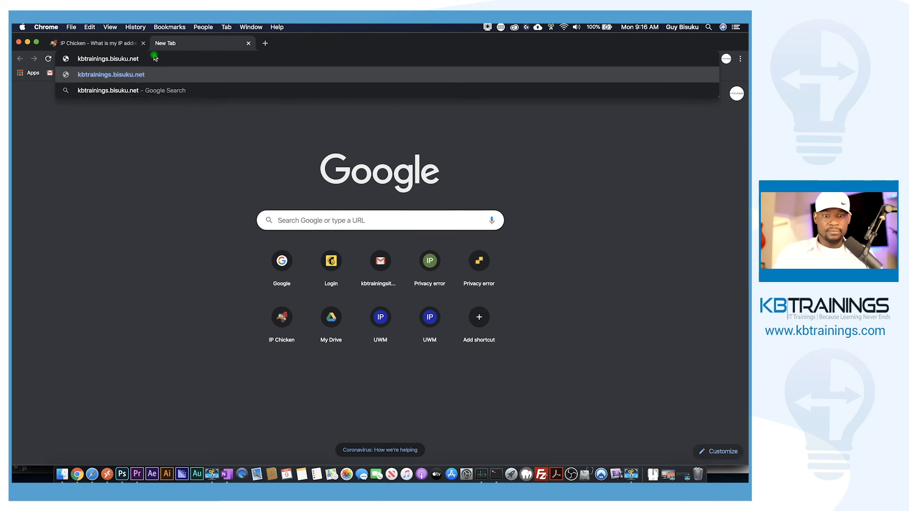
key(Return)
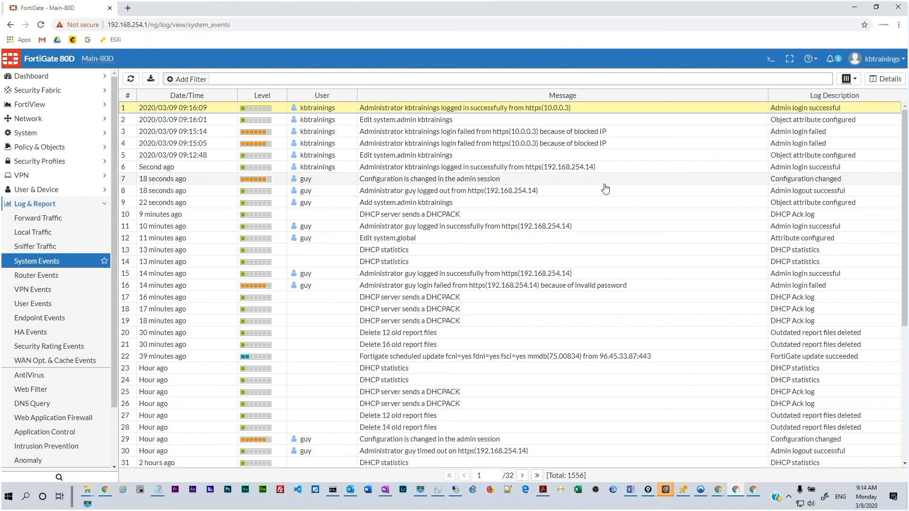
- In the local FortiGate session, add 73.95.133.86/32 as Trusted Host 3 for the kbtrainings administrator and save the account
click(29, 134)
click(37, 147)
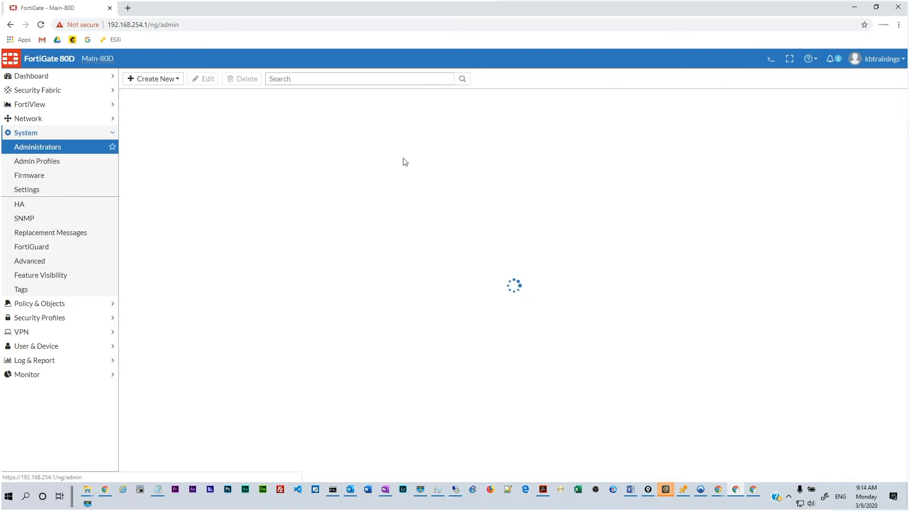
click(297, 181)
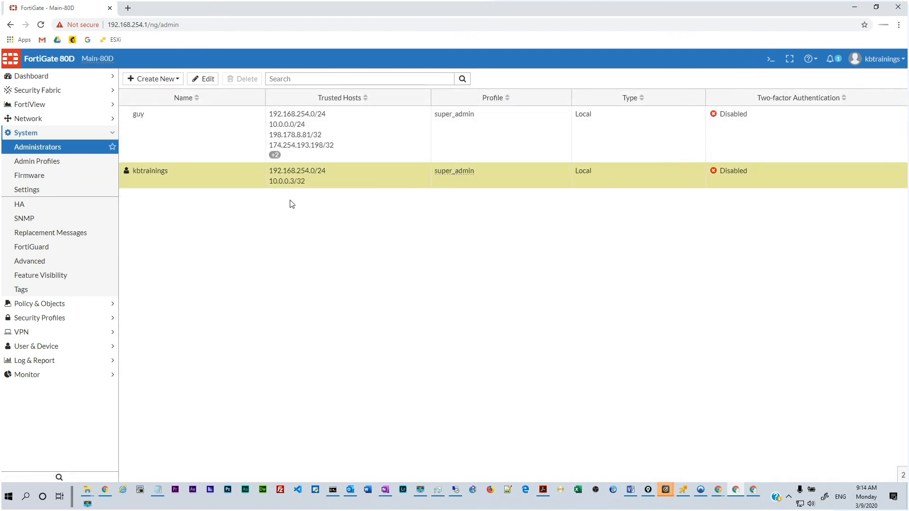
double_click(351, 186)
click(242, 279)
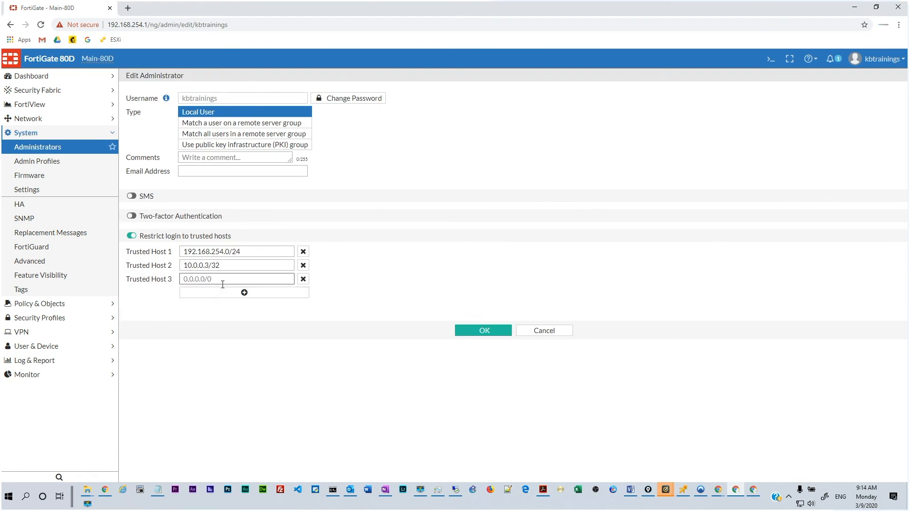
text(73.)
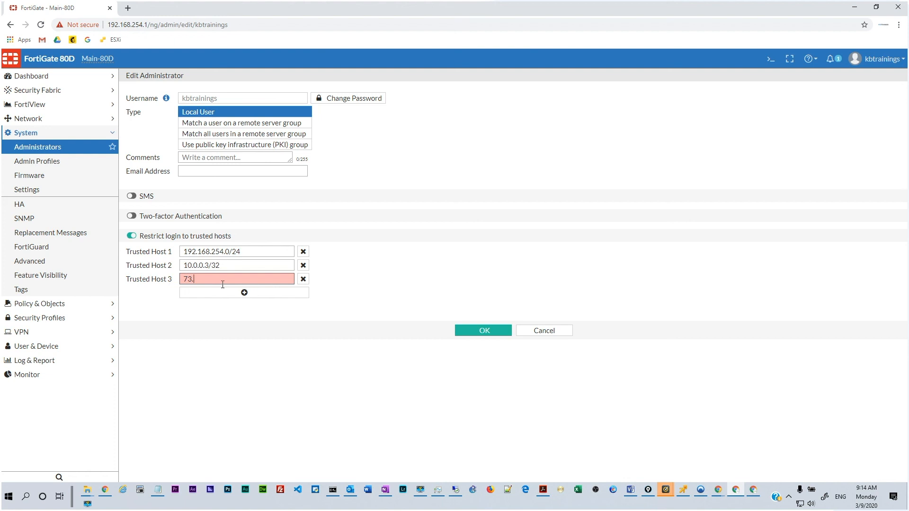
text(95.133.86/32)
click(459, 332)
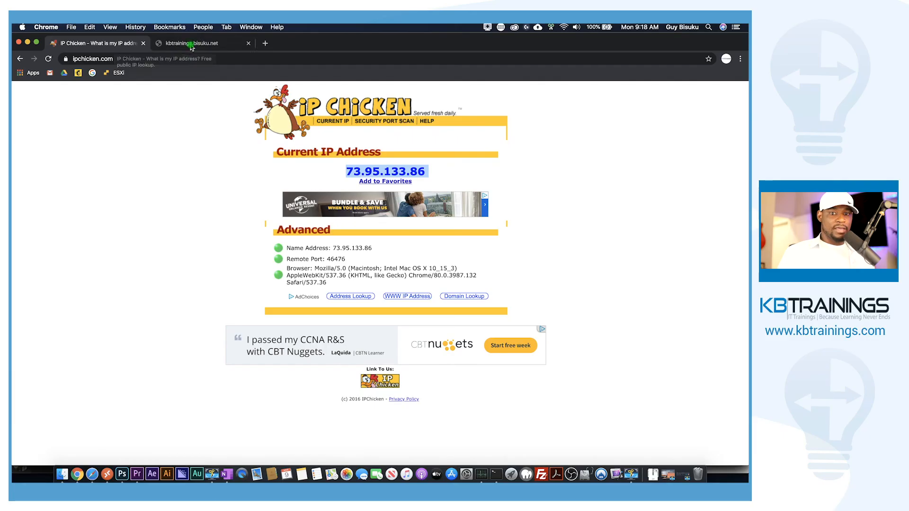
- Reload kbtrainings.bisuku.net in the Mac's Chrome and proceed past the certificate warning to the login page
click(192, 44)
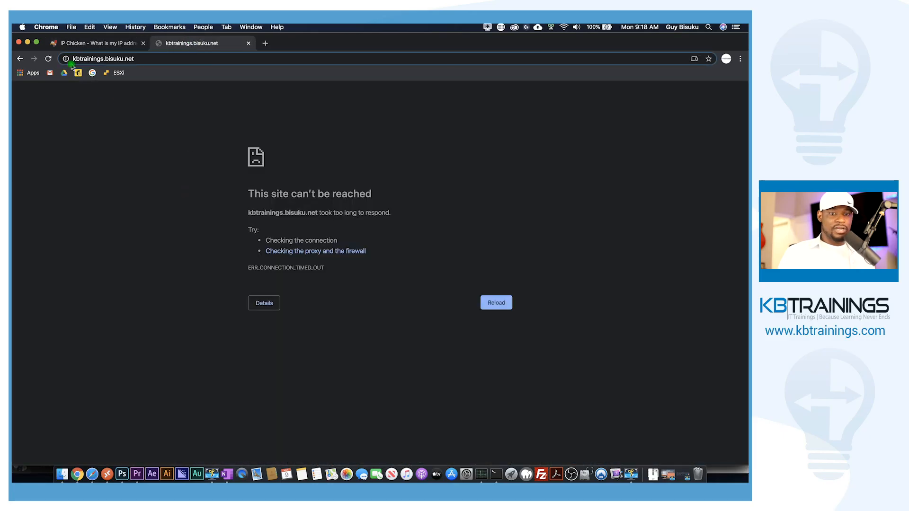
click(49, 59)
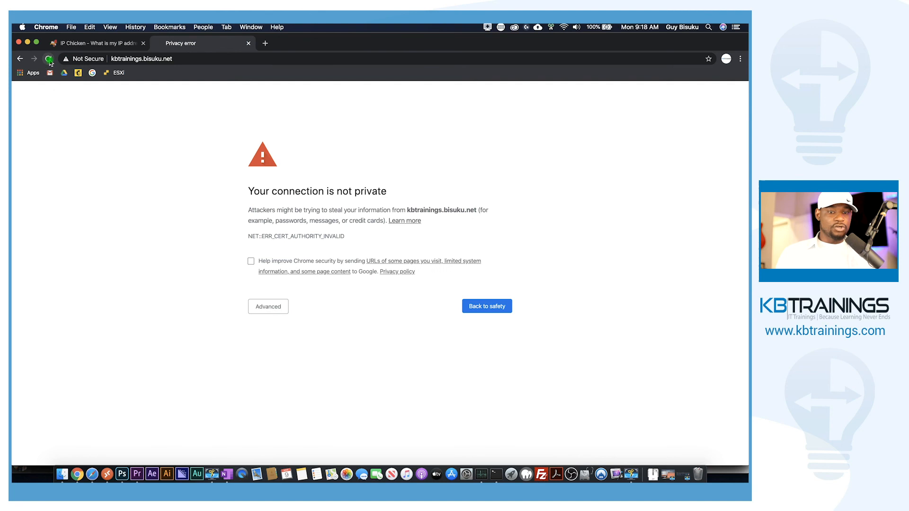
click(50, 60)
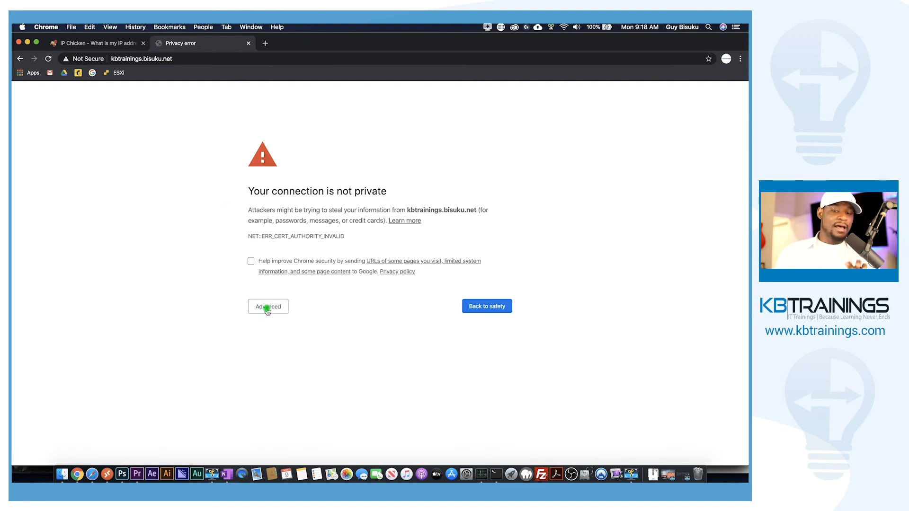
click(268, 308)
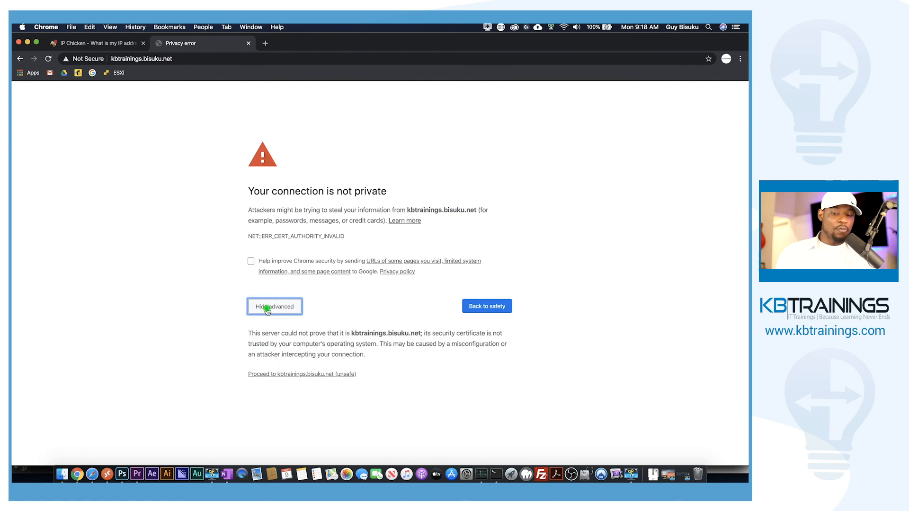
click(279, 374)
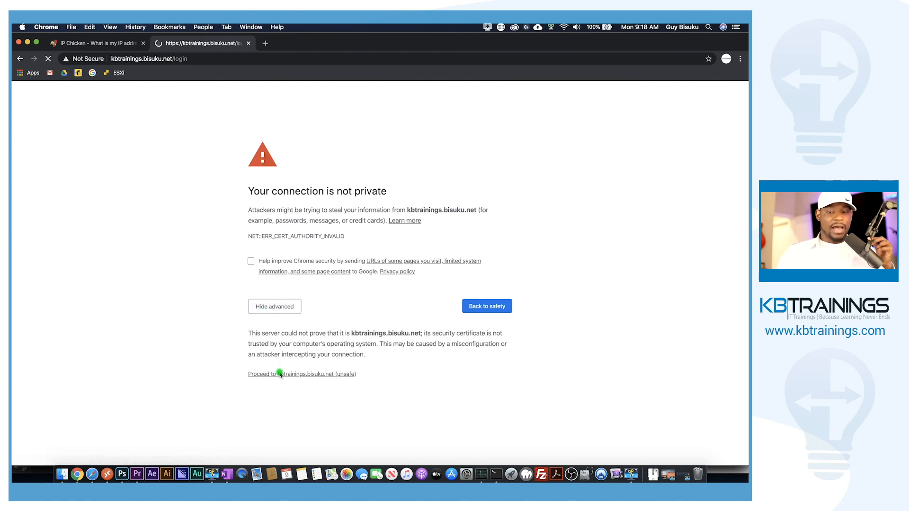
- Log in to the firewall from the Mac as kbtrainings with the account password
text(kbtrainings)
key(Tab)
text(•••••••••••)
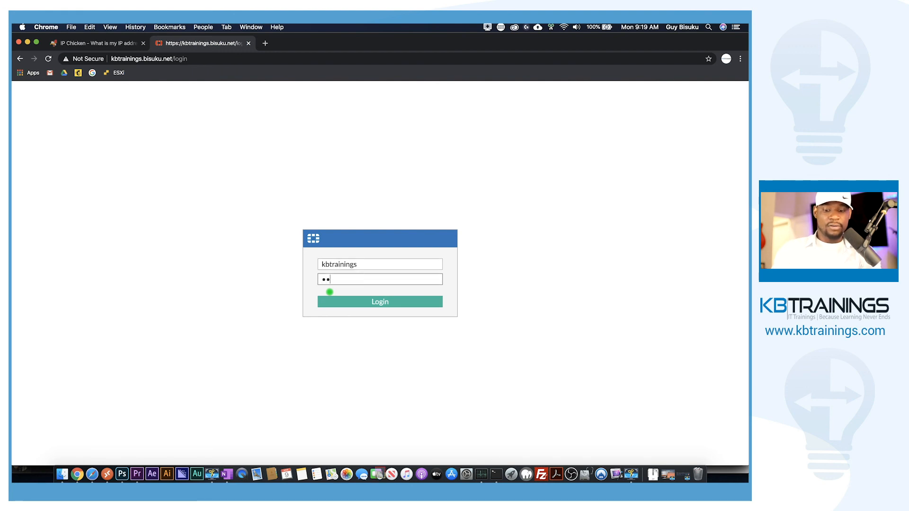
key(Return)
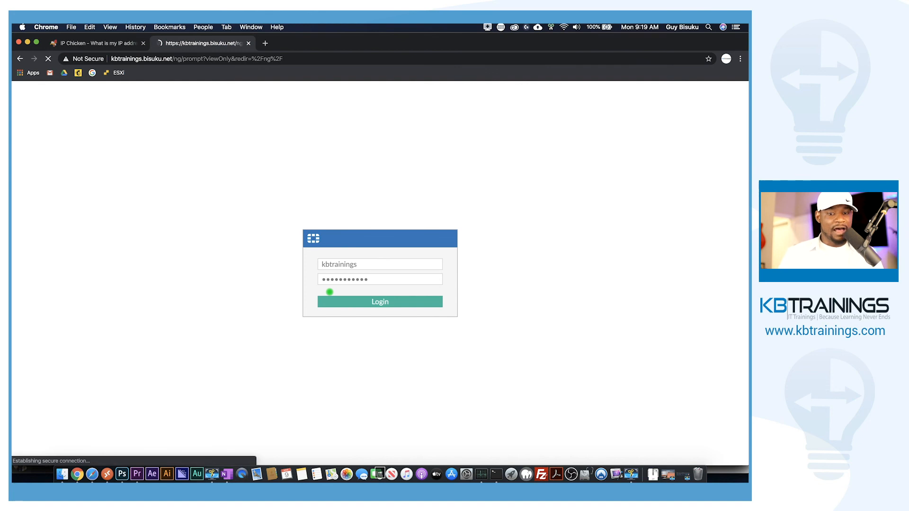